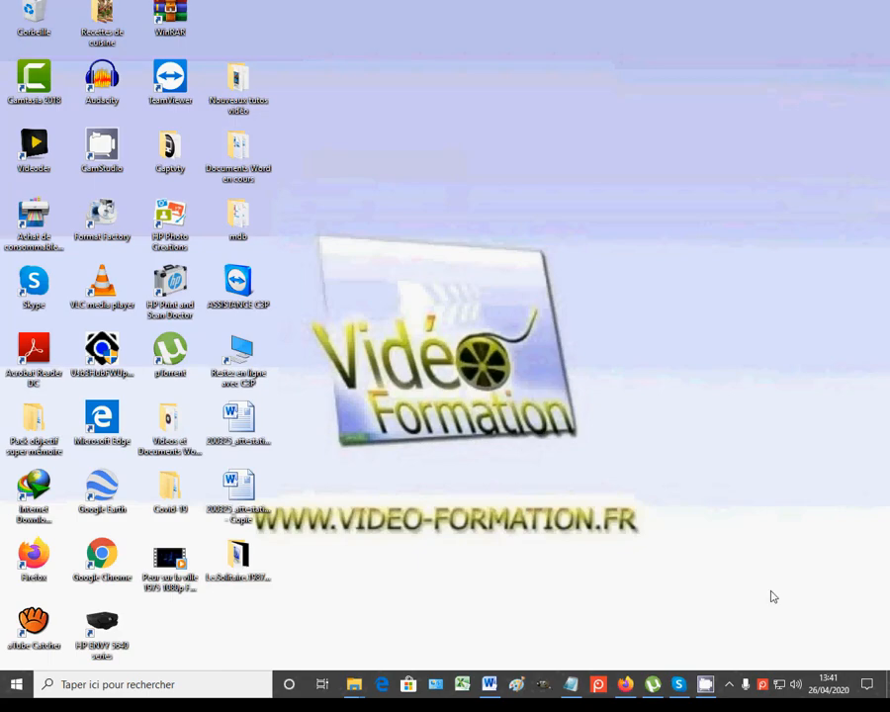
- Launch Firefox on the Google homepage and follow the Gmail link to the account chooser
click(626, 685)
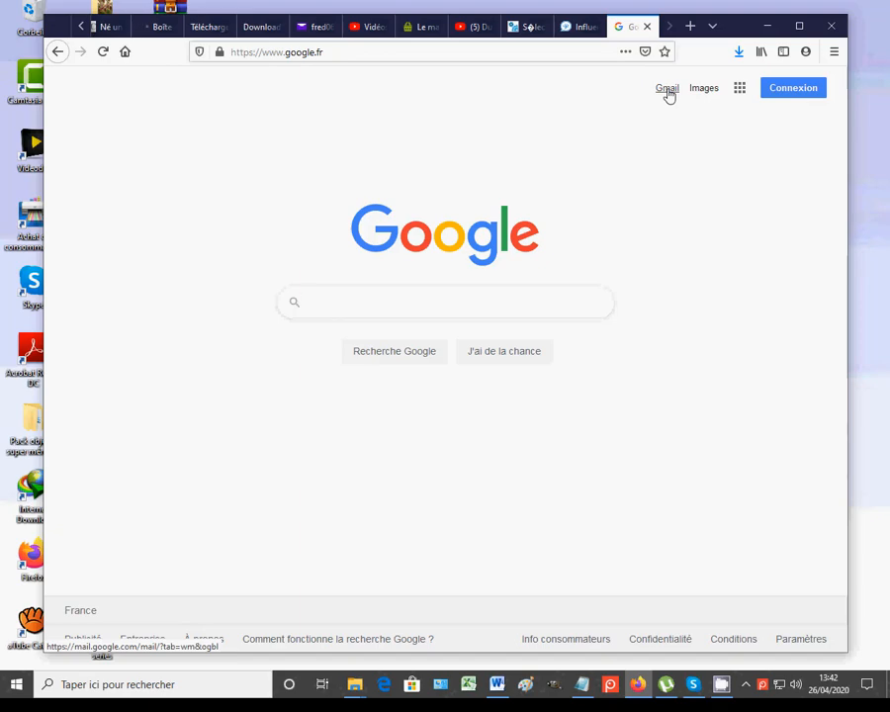
click(668, 90)
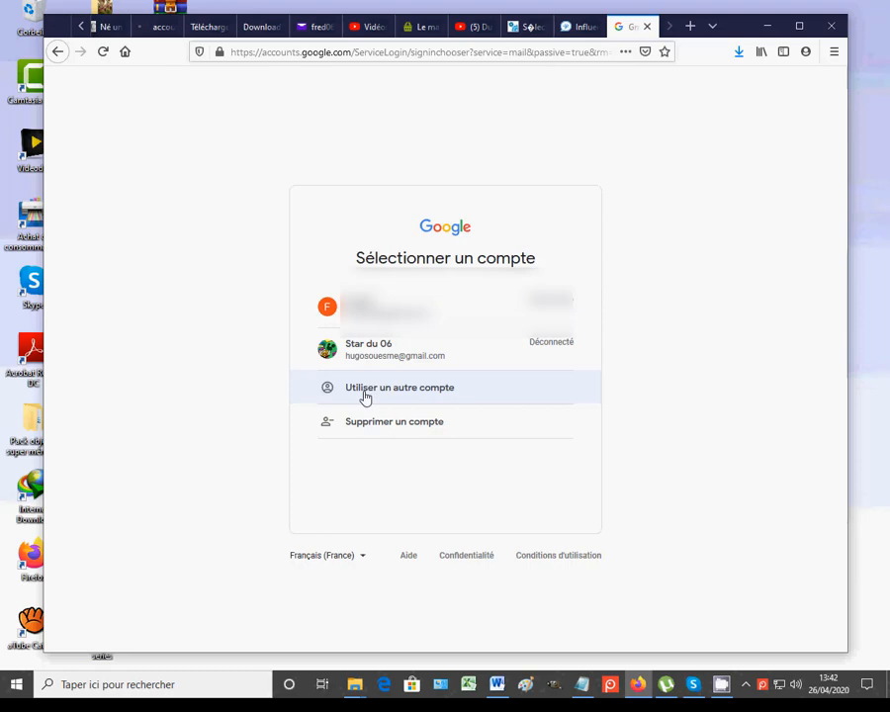
- Choose 'Utiliser un autre compte' and clear the pre-filled e-mail address from the sign-in field
click(364, 394)
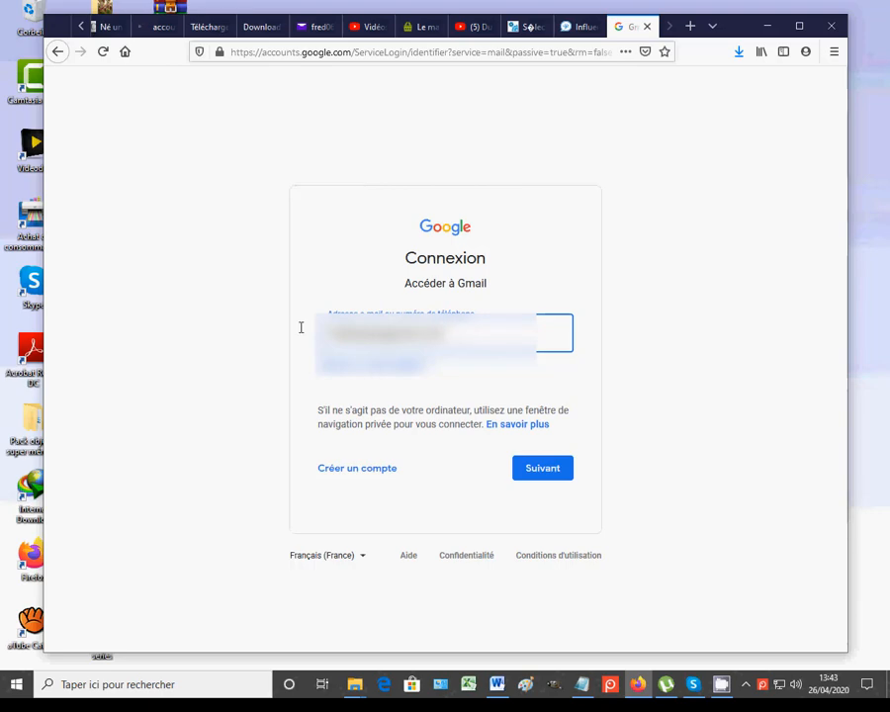
drag(444, 333, 301, 327)
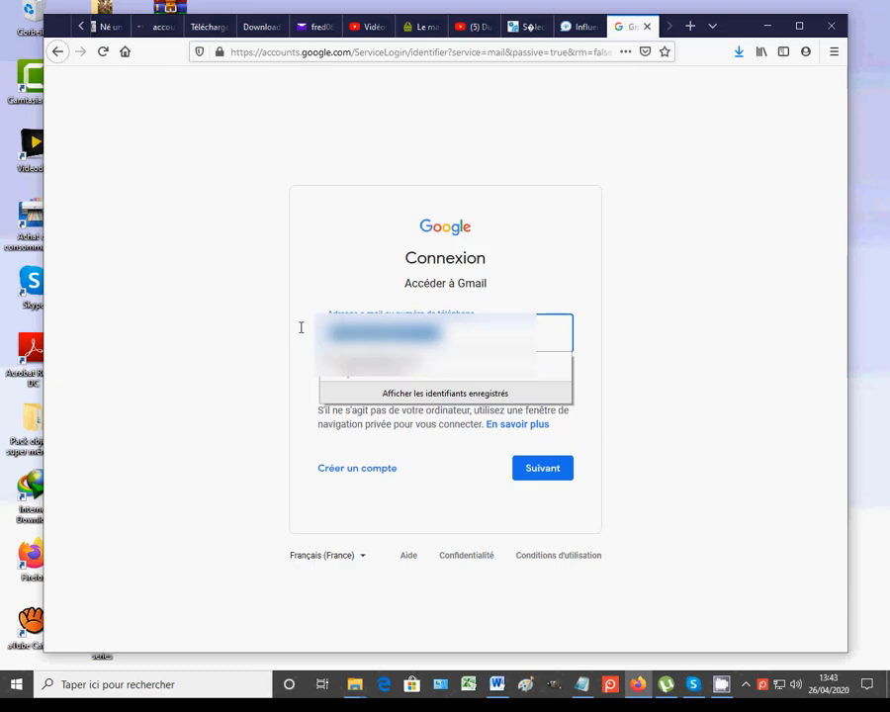
key(BackSpace)
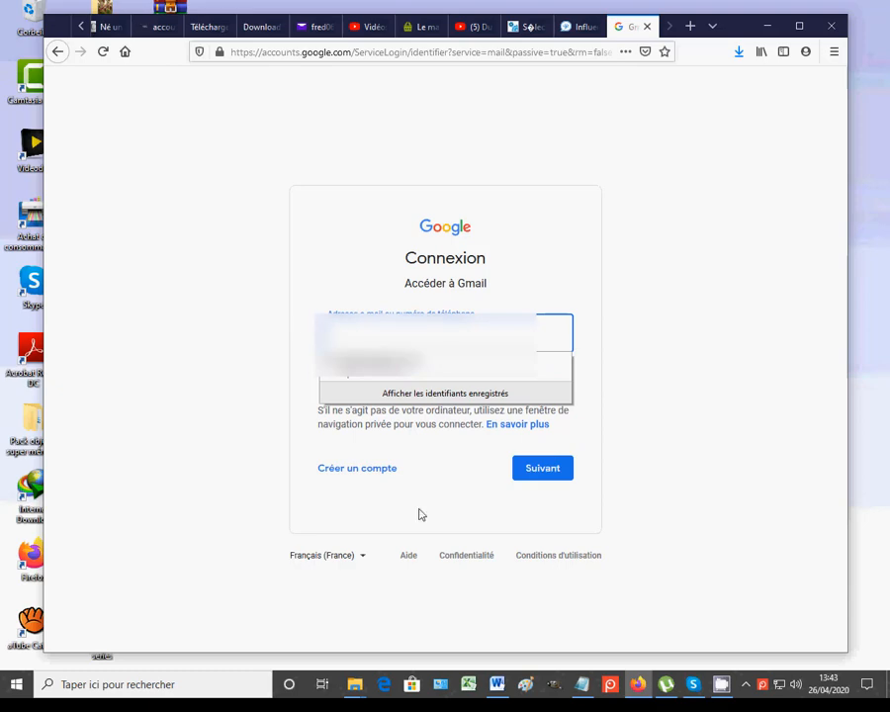
click(435, 482)
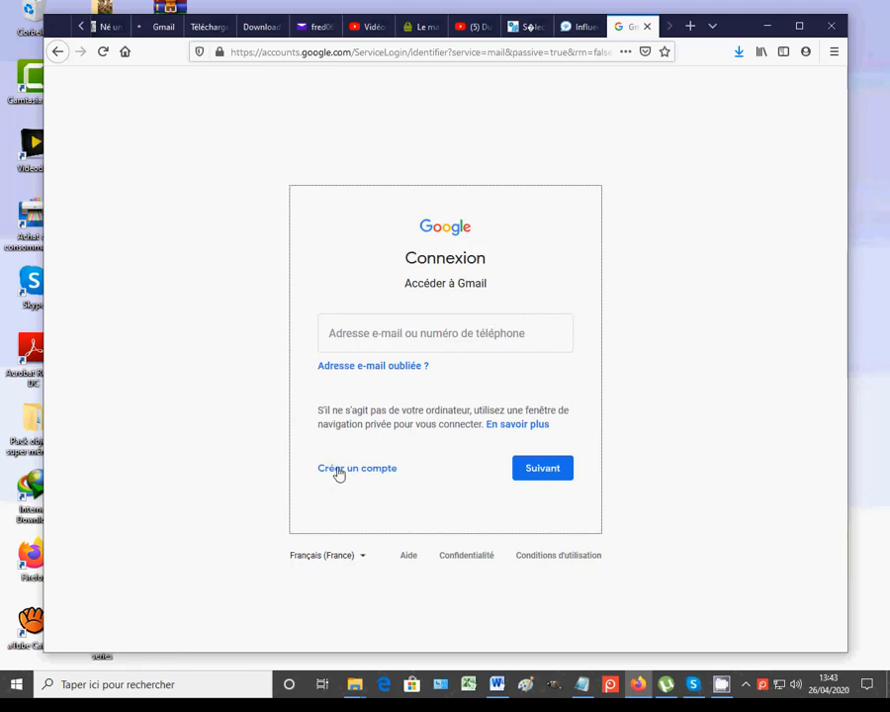
- Choose 'Créer un compte' with the 'Pour moi' option to open the personal sign-up form
click(338, 472)
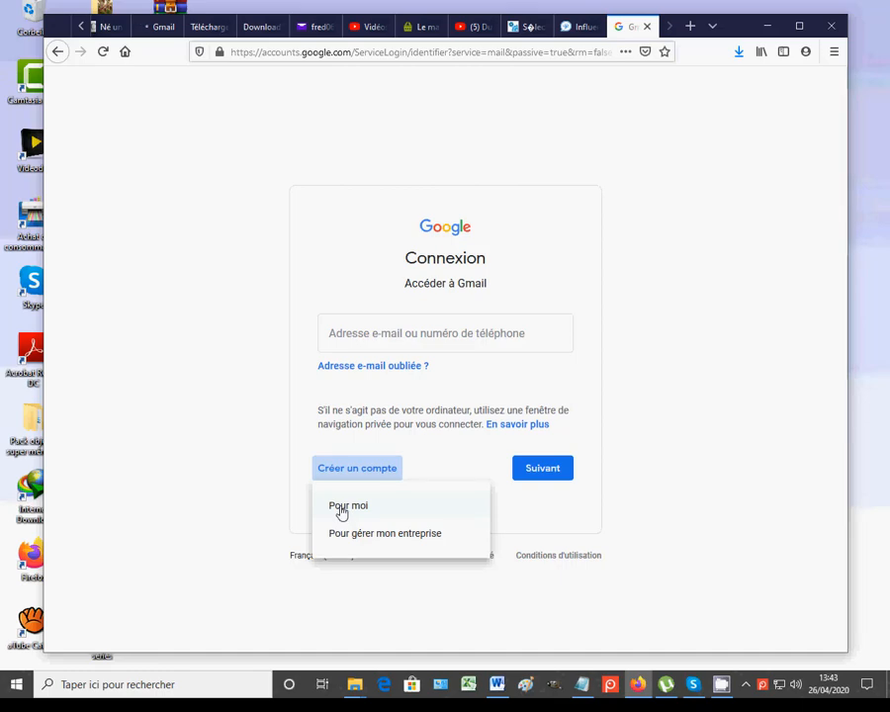
click(340, 509)
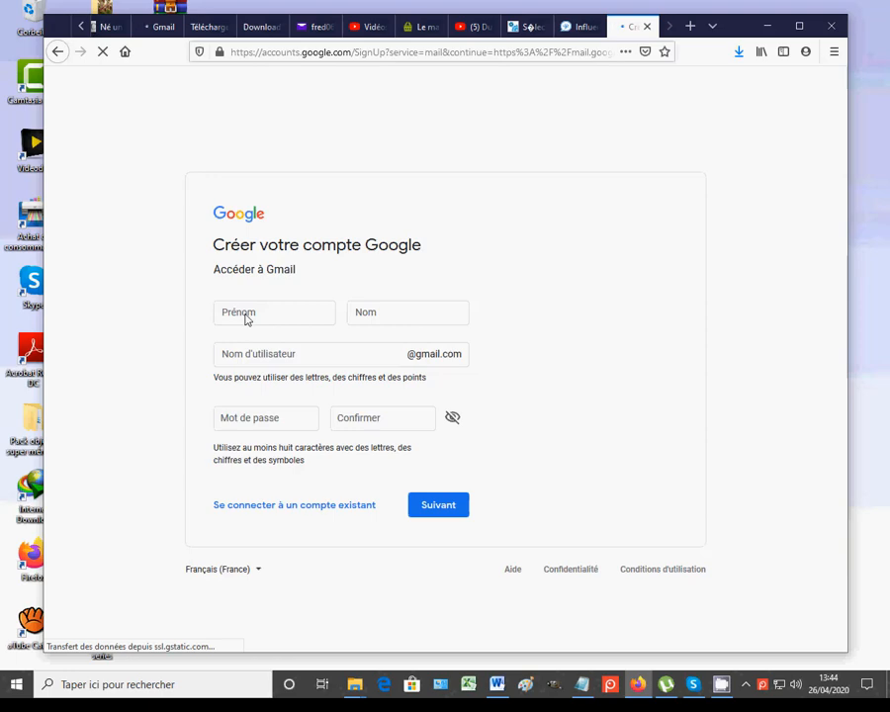
- Enter the first name (Prénom), last name (Nom) and an adjusted Gmail username on the sign-up form
click(246, 317)
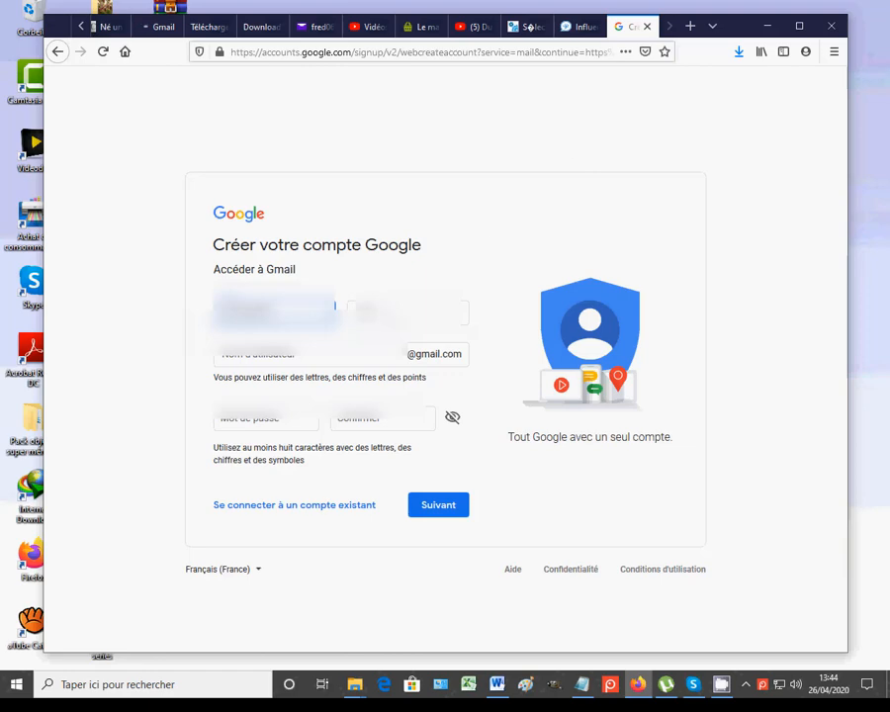
click(348, 306)
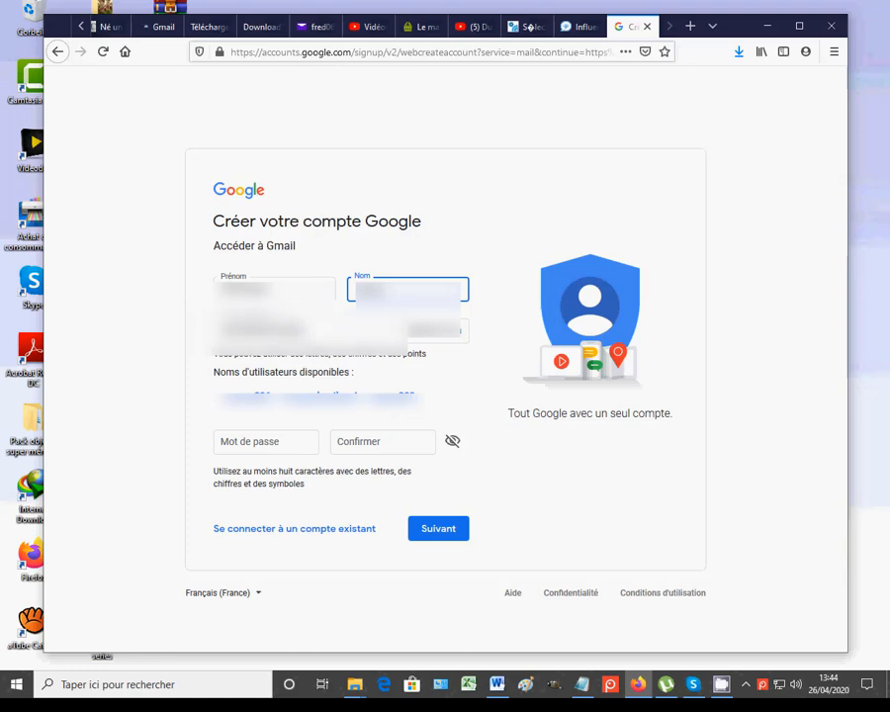
click(306, 331)
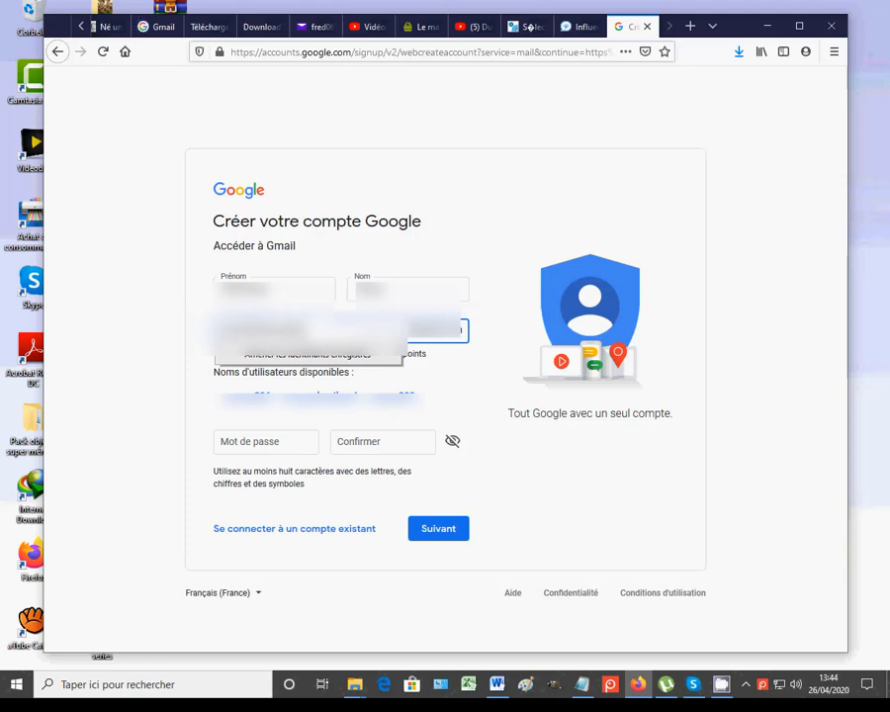
key(BackSpace)
key(BackSpace)
key(BackSpace)
key(BackSpace)
key(BackSpace)
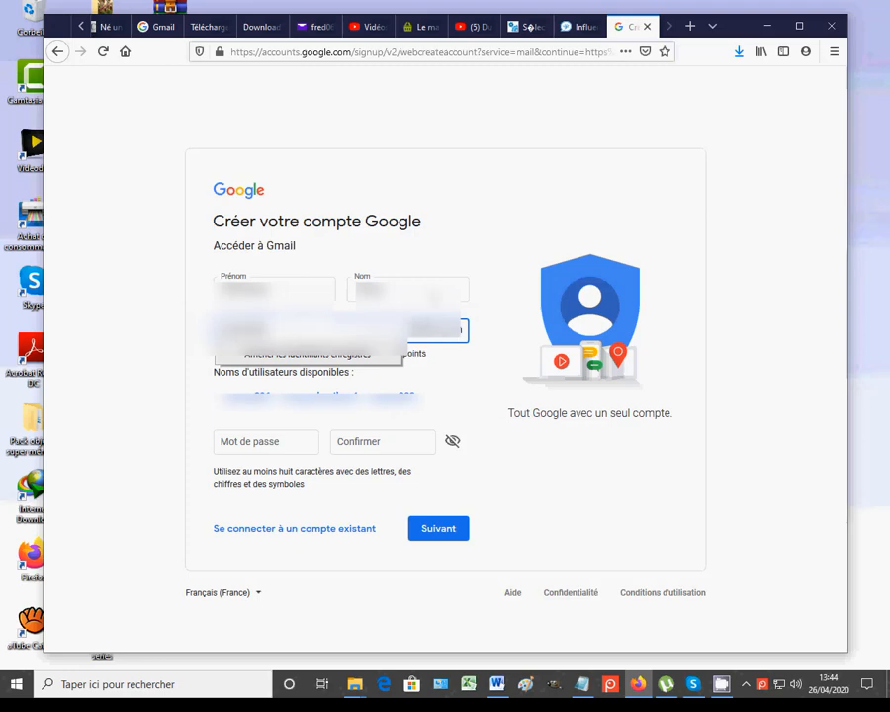
click(498, 323)
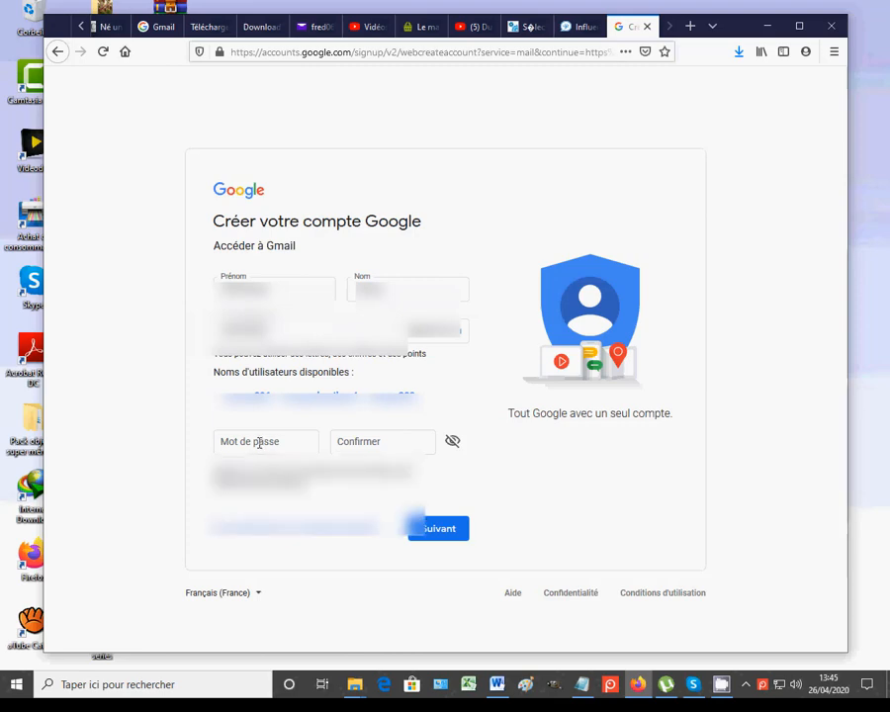
- Type the account password, check it with the show-password toggle, then fill the Confirmer field
click(259, 441)
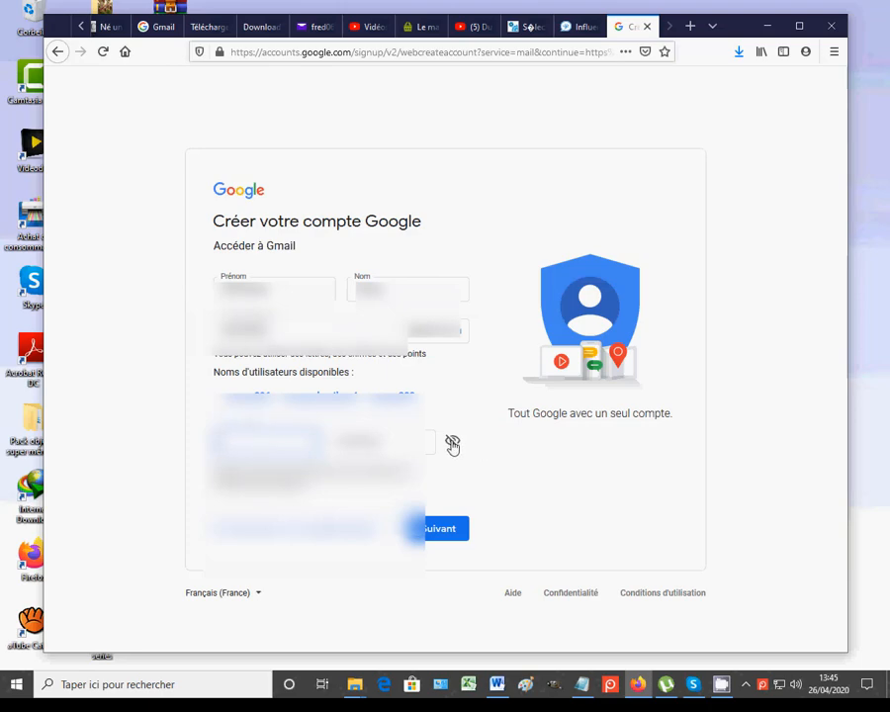
click(452, 445)
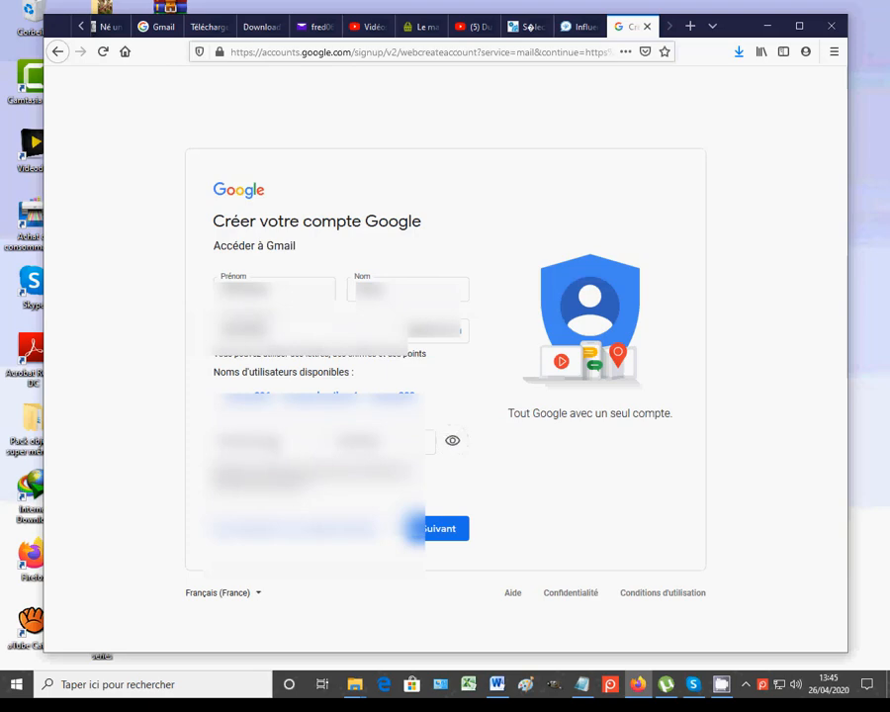
click(277, 442)
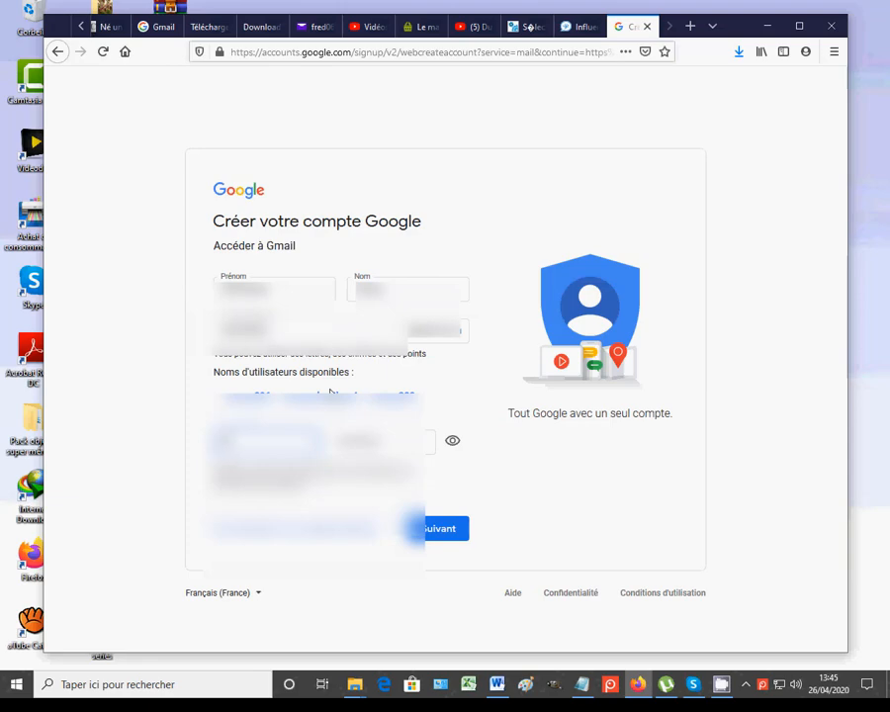
text(••••••)
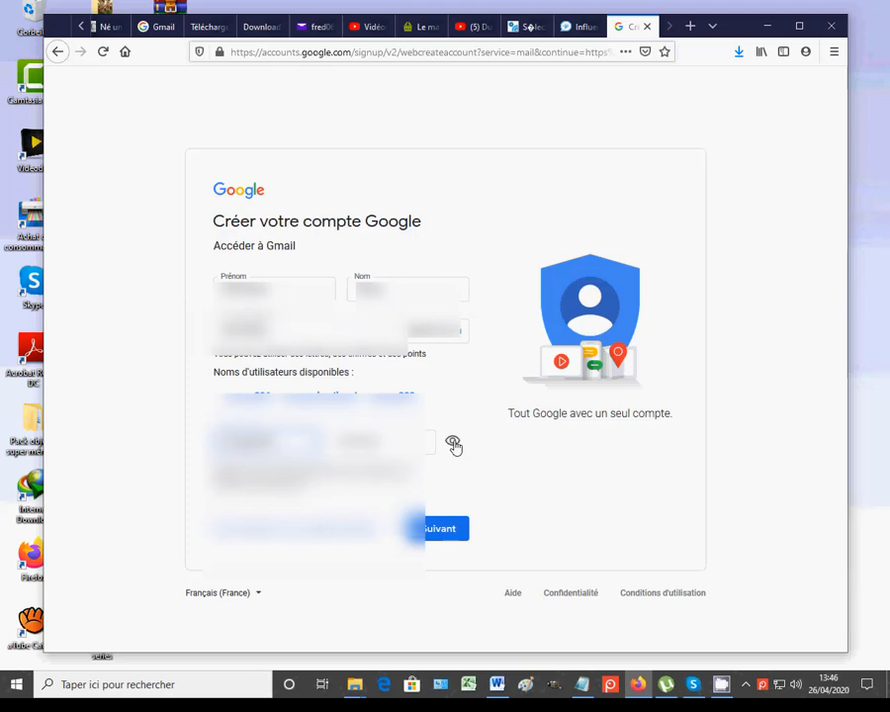
click(453, 443)
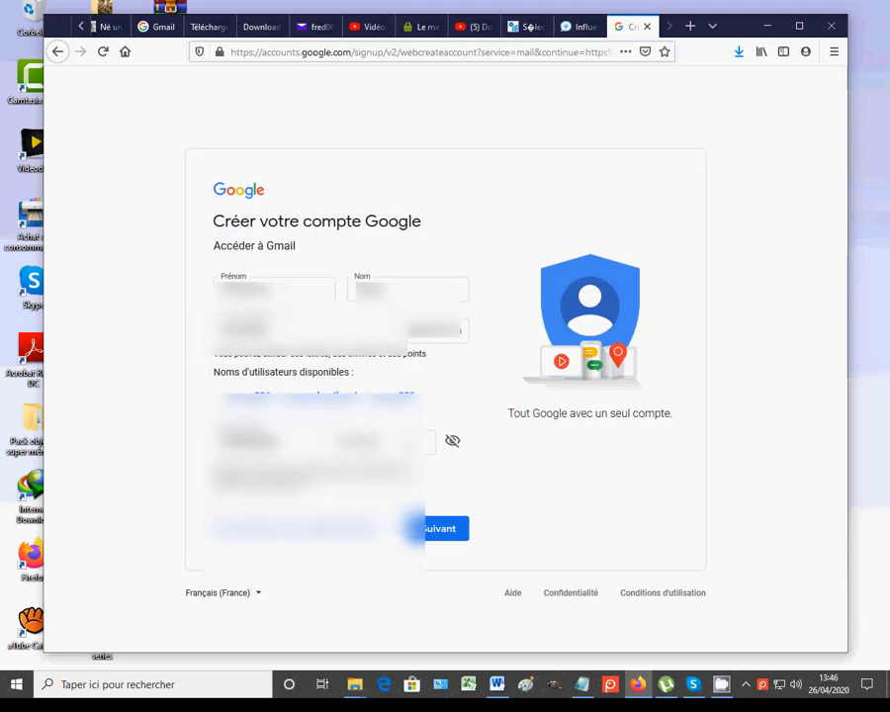
click(379, 442)
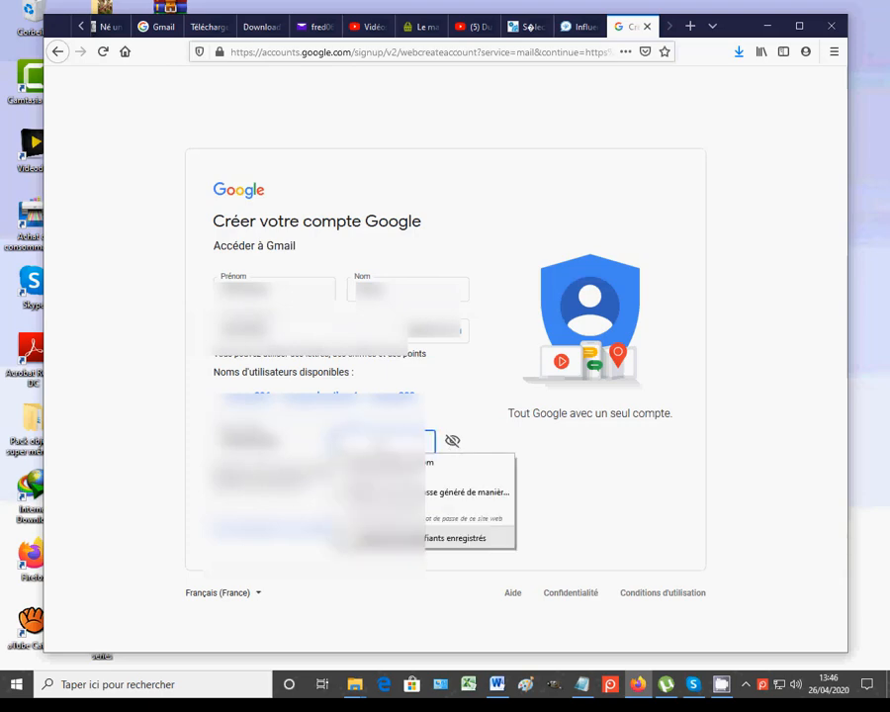
click(453, 443)
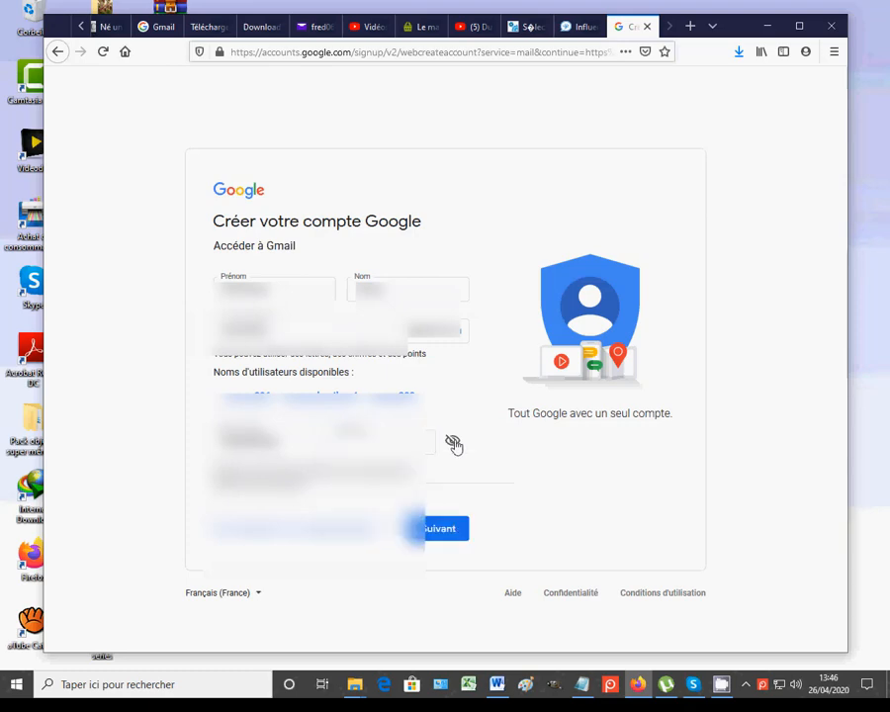
drag(277, 440, 202, 436)
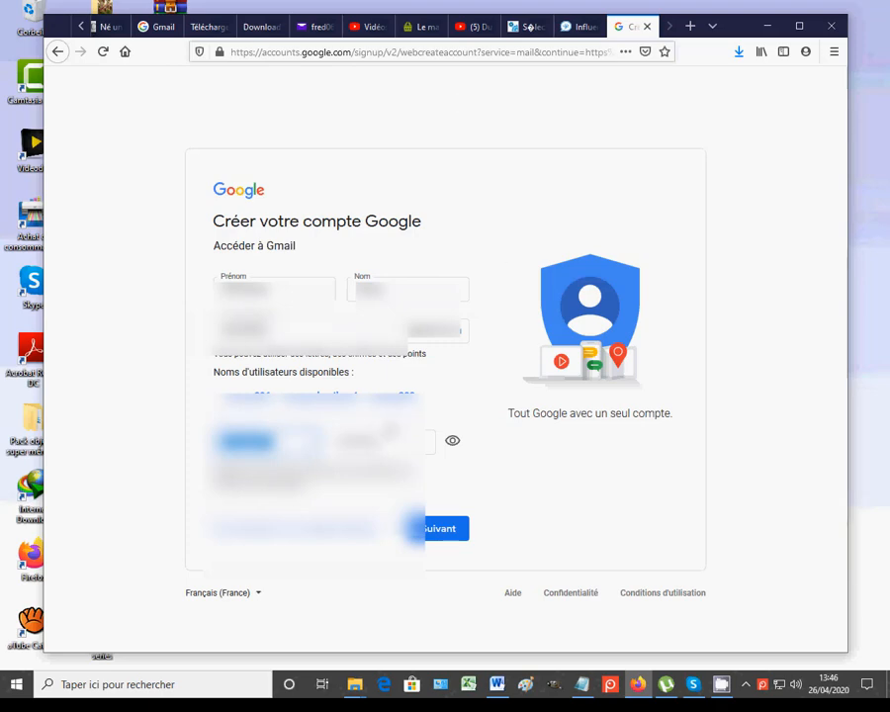
text(a)
click(381, 441)
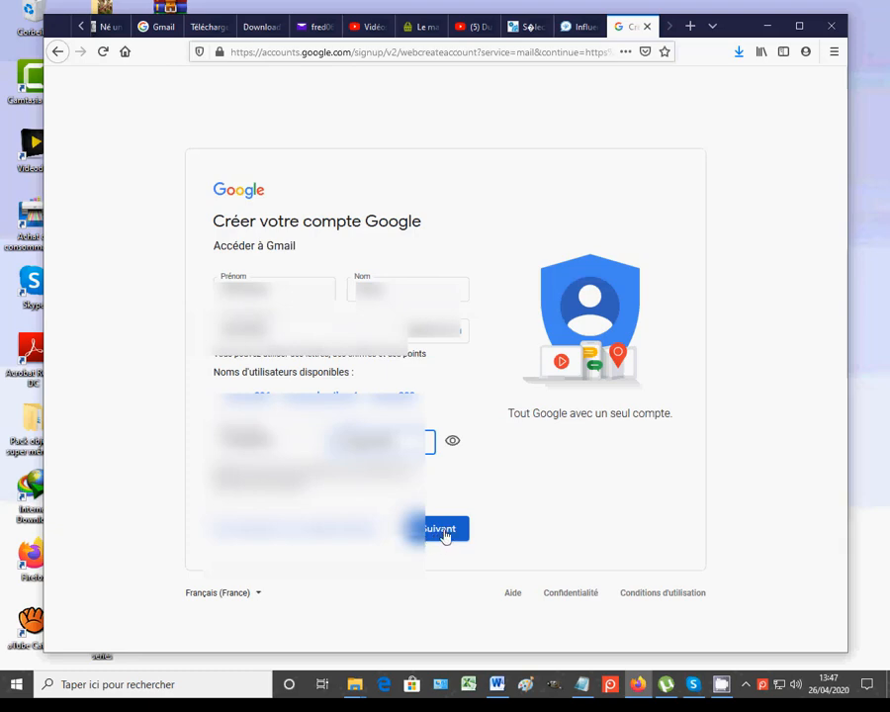
- Submit with Suivant, see the username-already-used error, edit the username and resubmit
click(443, 531)
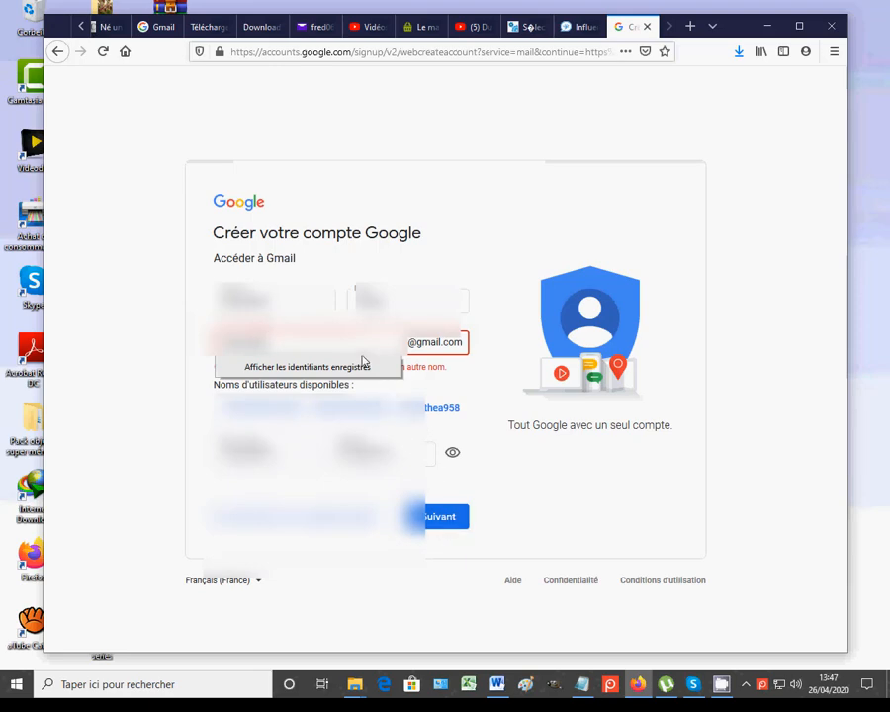
click(423, 391)
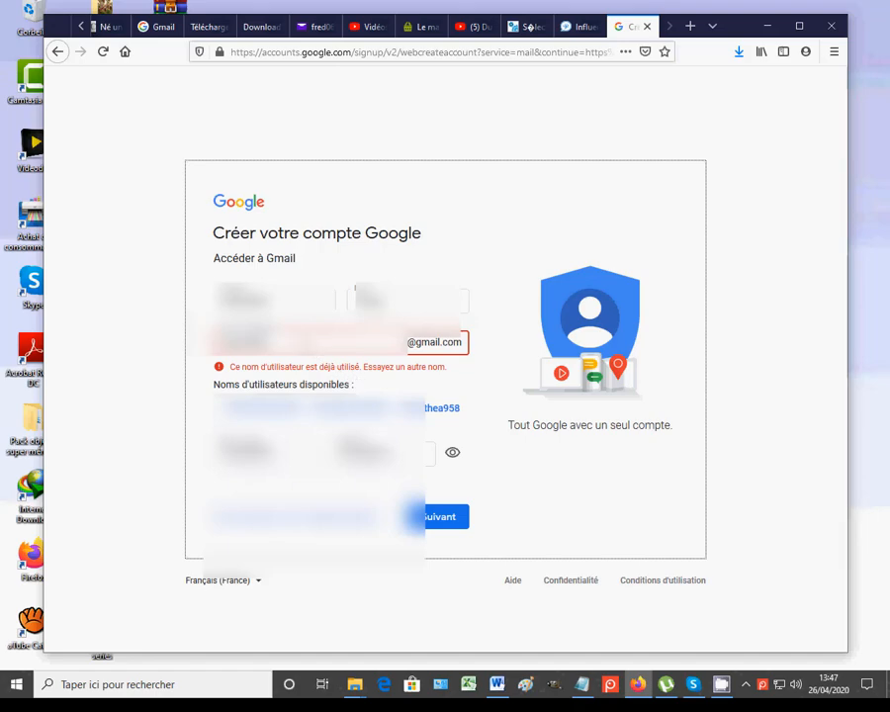
click(294, 342)
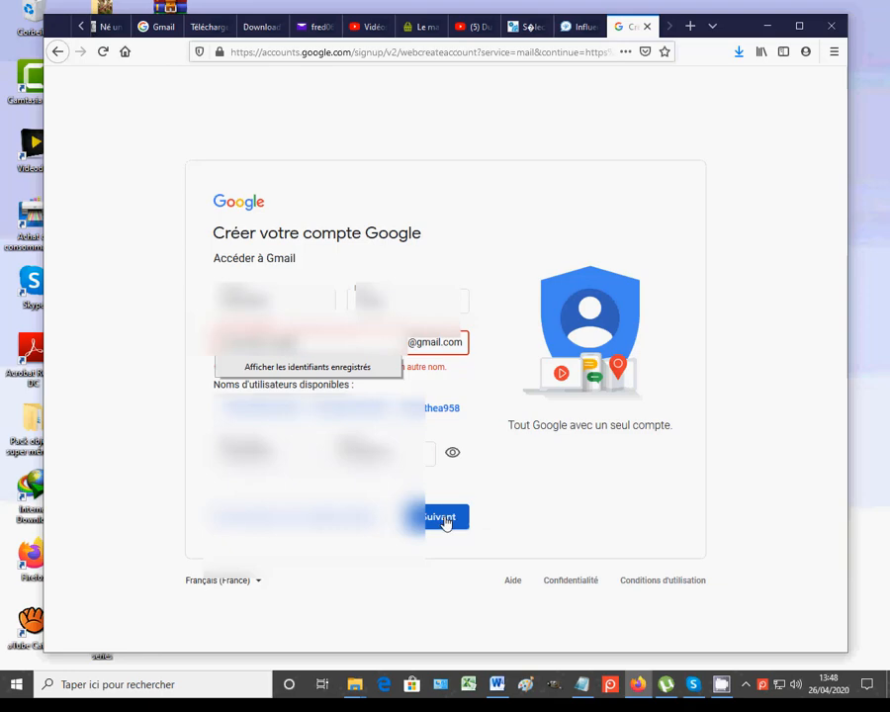
click(445, 522)
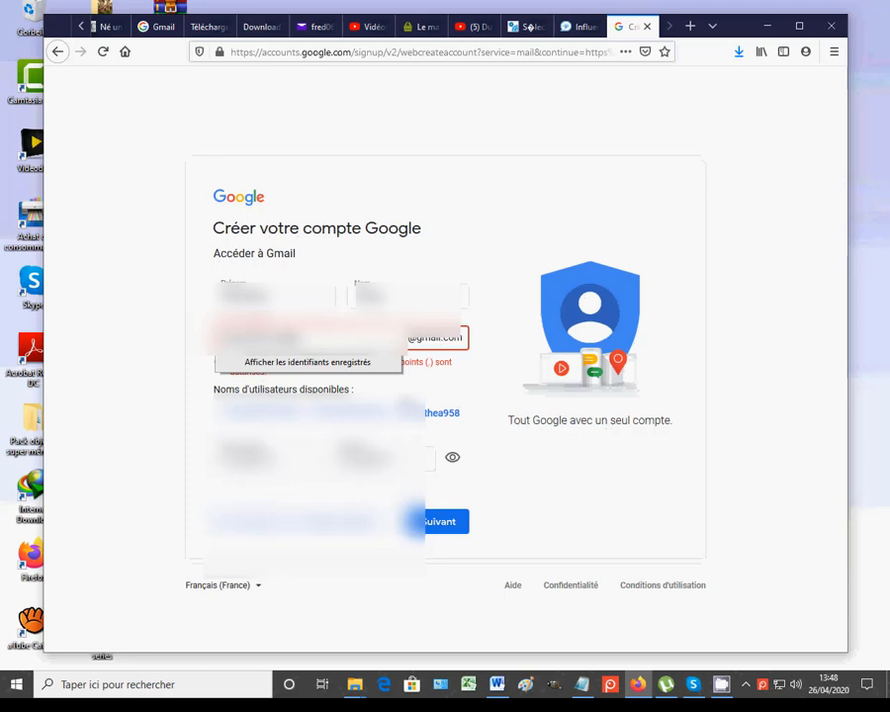
click(399, 396)
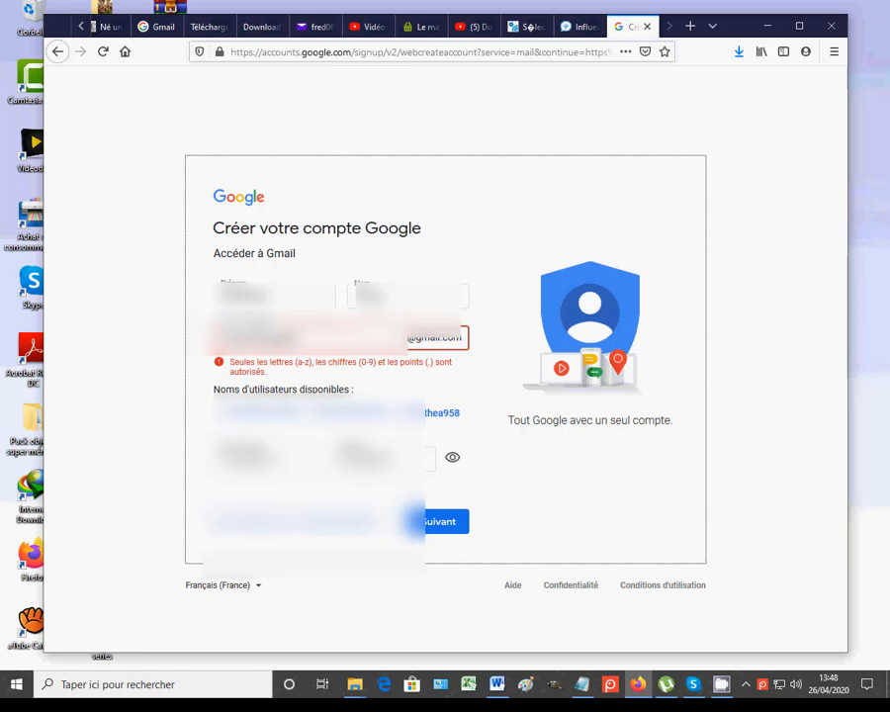
click(297, 338)
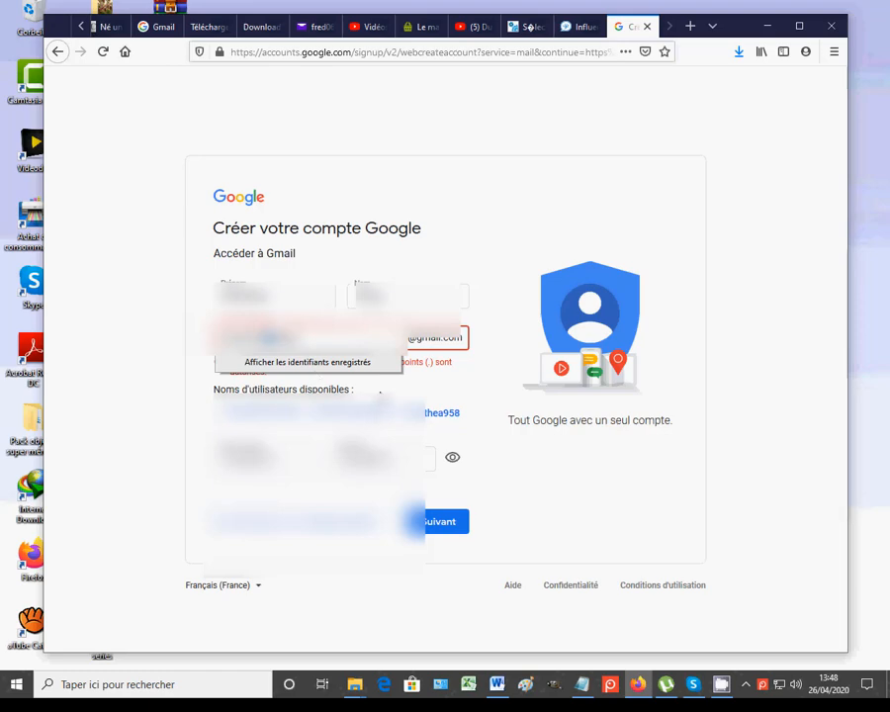
click(326, 388)
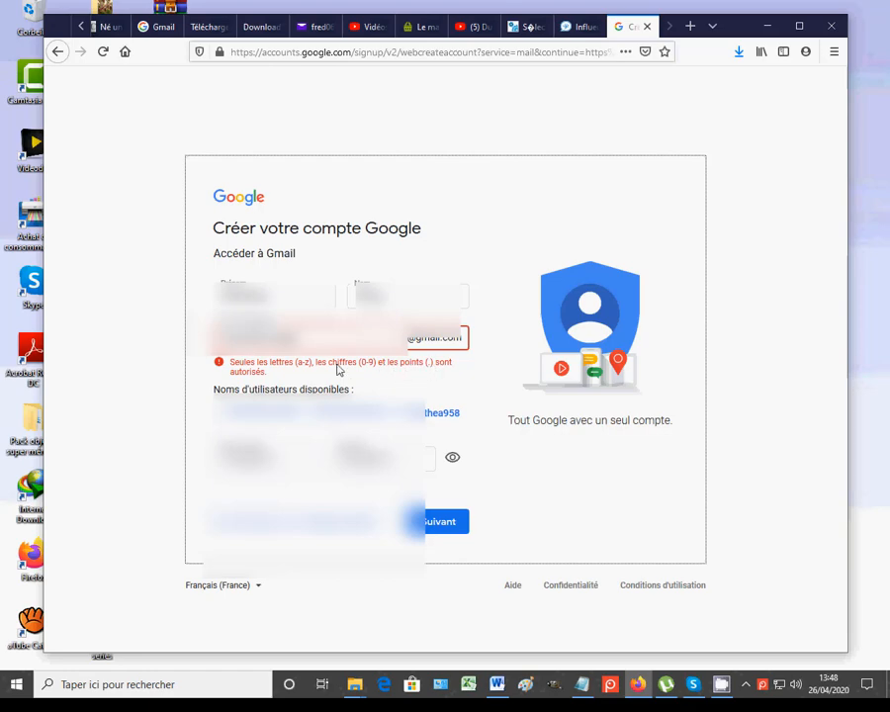
click(297, 338)
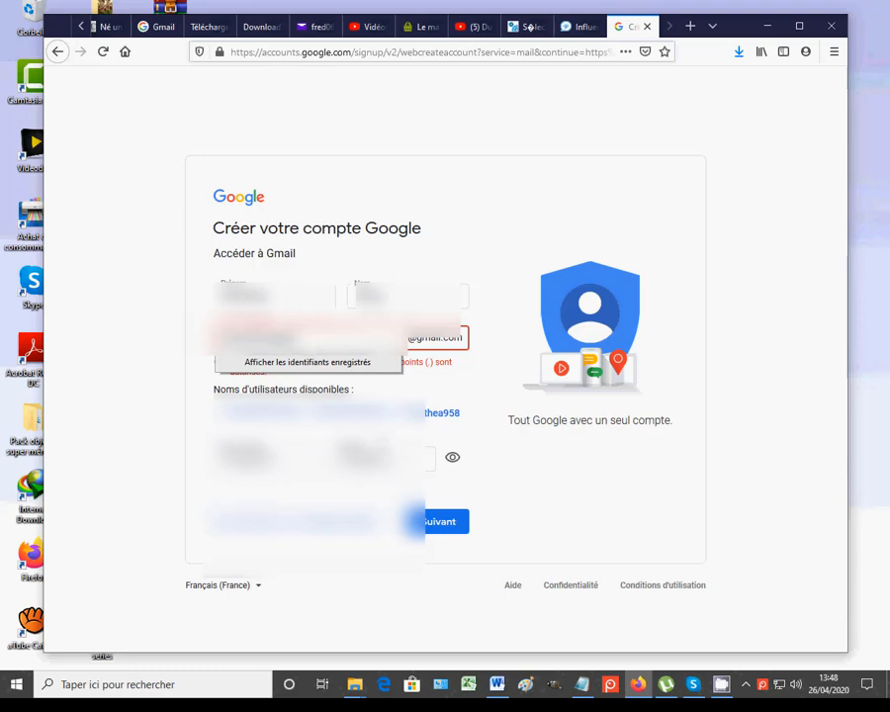
- Submit the corrected username with Suivant to reach the personal details page
click(441, 531)
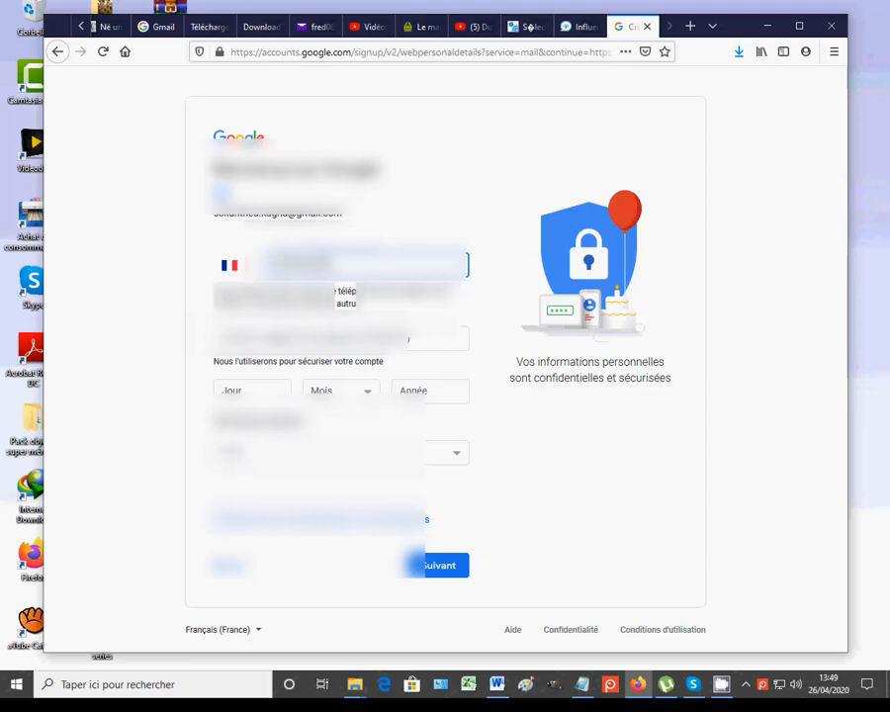
key(Tab)
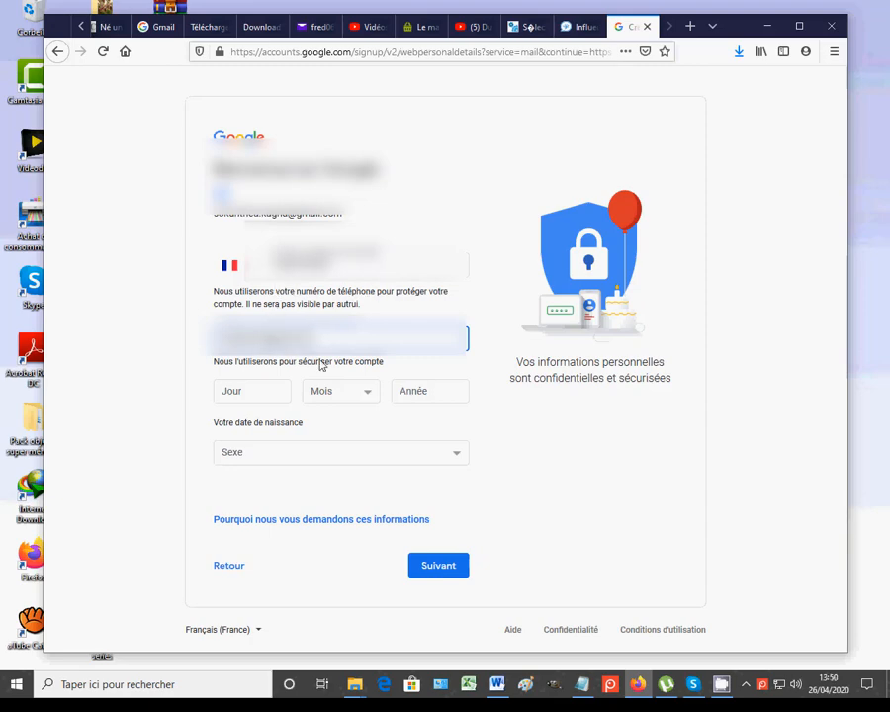
click(268, 389)
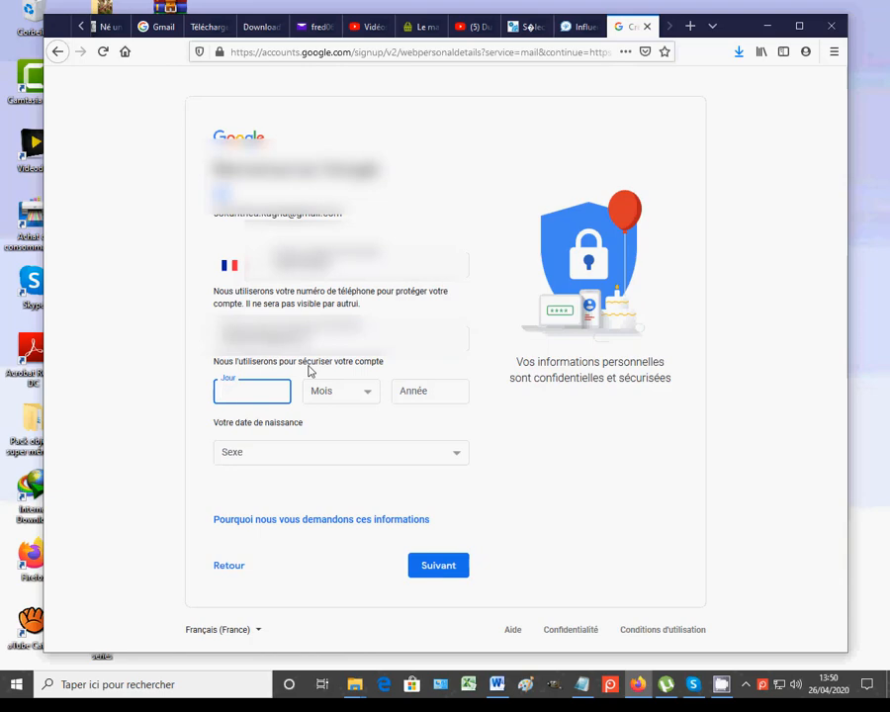
text(20)
click(369, 399)
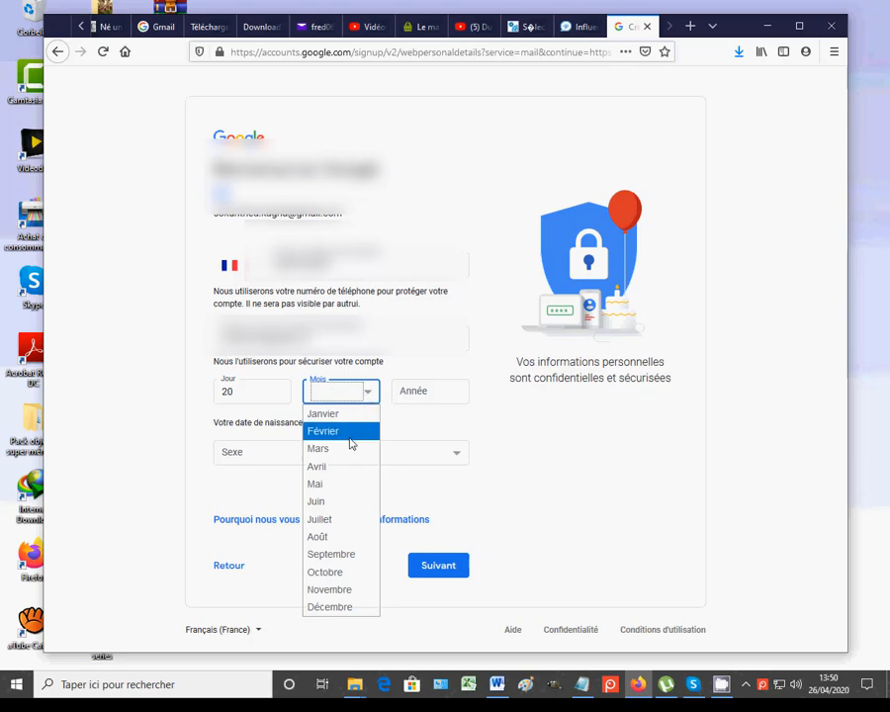
click(345, 466)
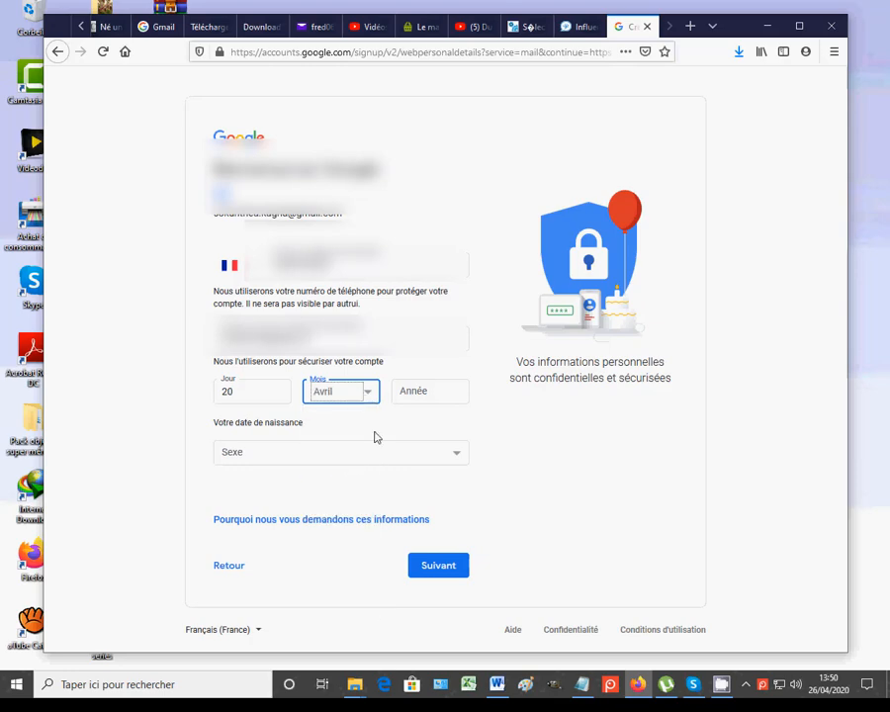
click(441, 391)
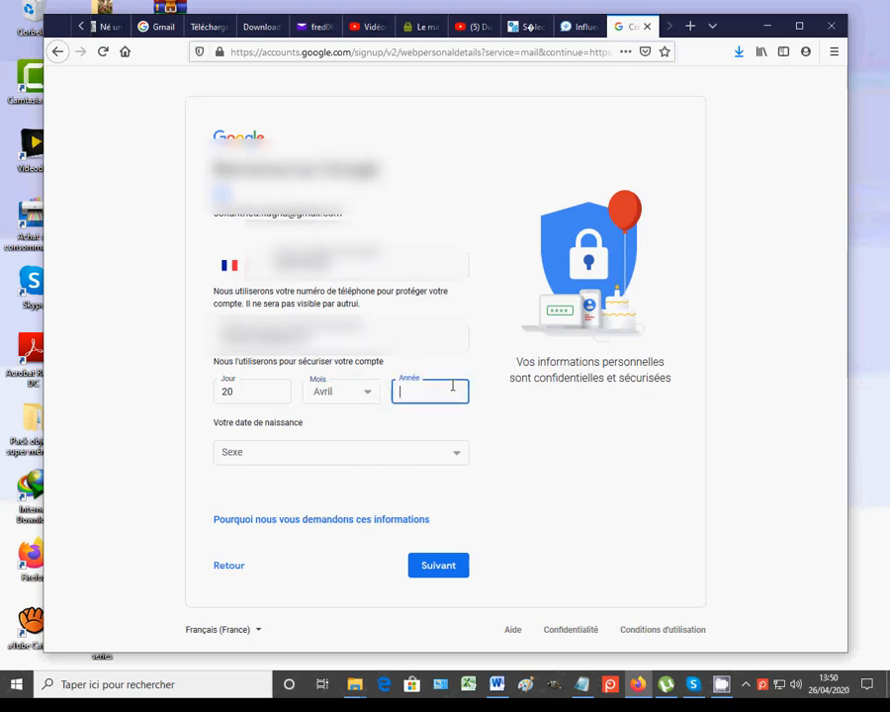
text(1972)
click(458, 454)
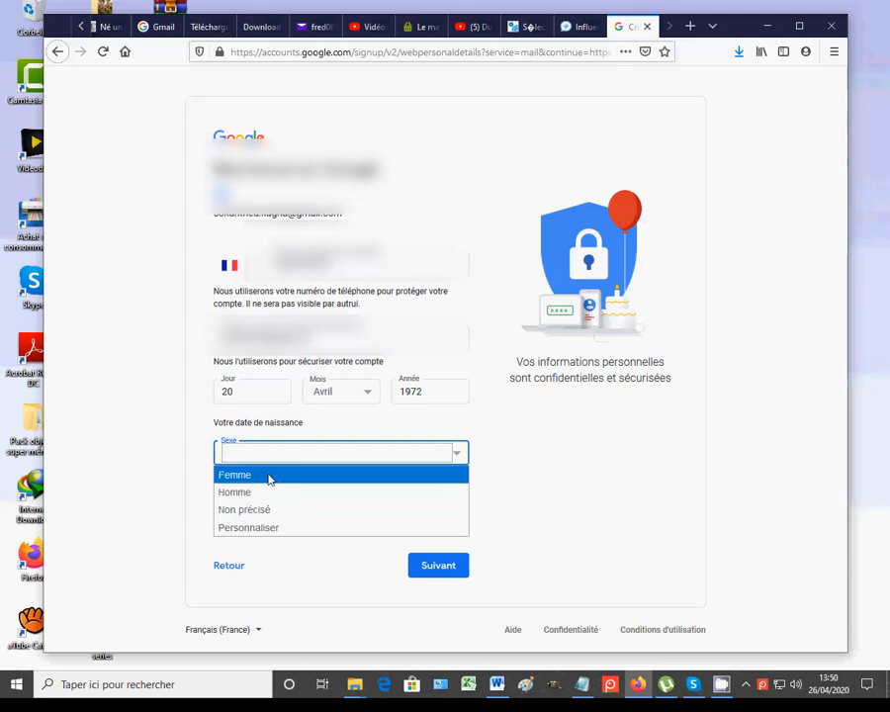
click(268, 475)
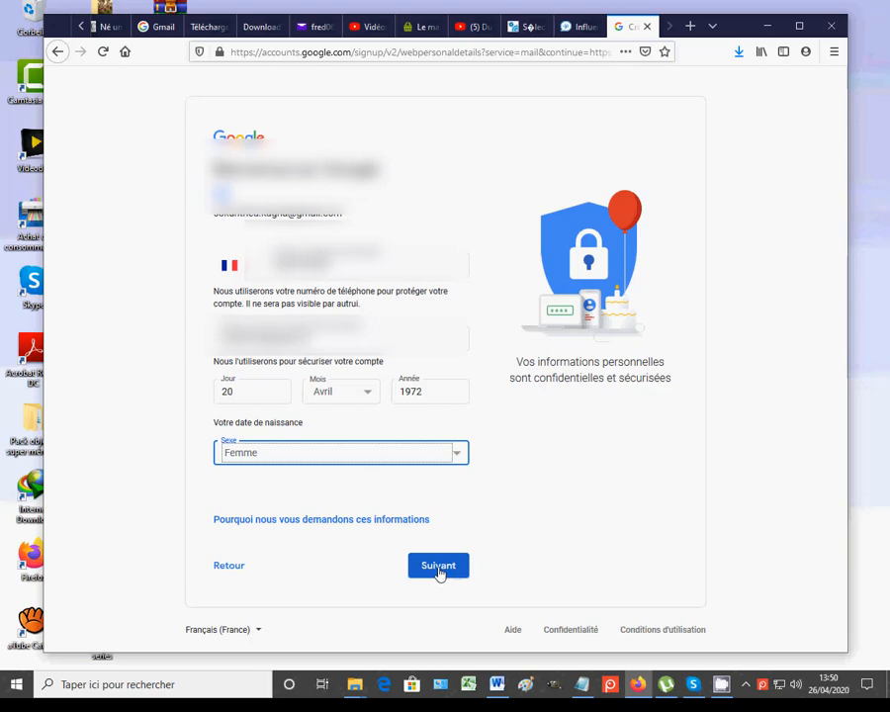
- Submit the personal details with Suivant to reach the phone validation page
click(438, 565)
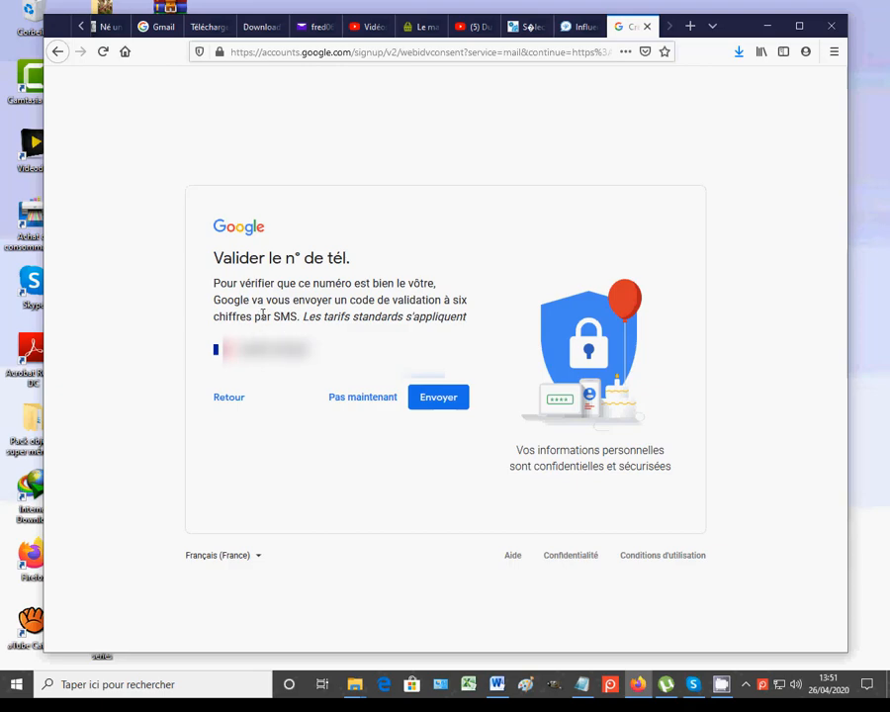
- Send the SMS code, enter the six-digit verification code fixing two mistyped digits, and validate
click(441, 408)
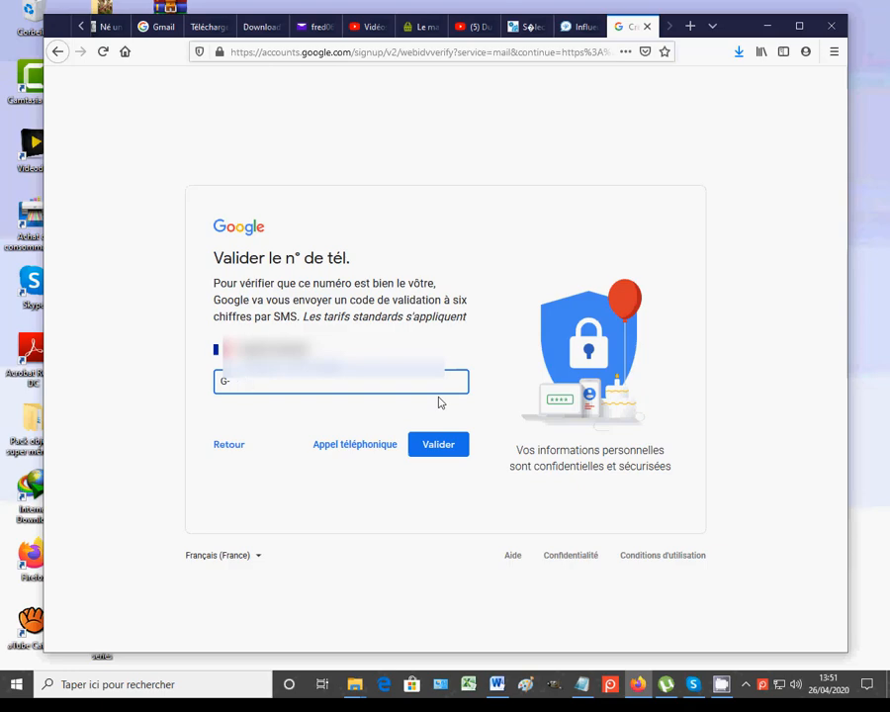
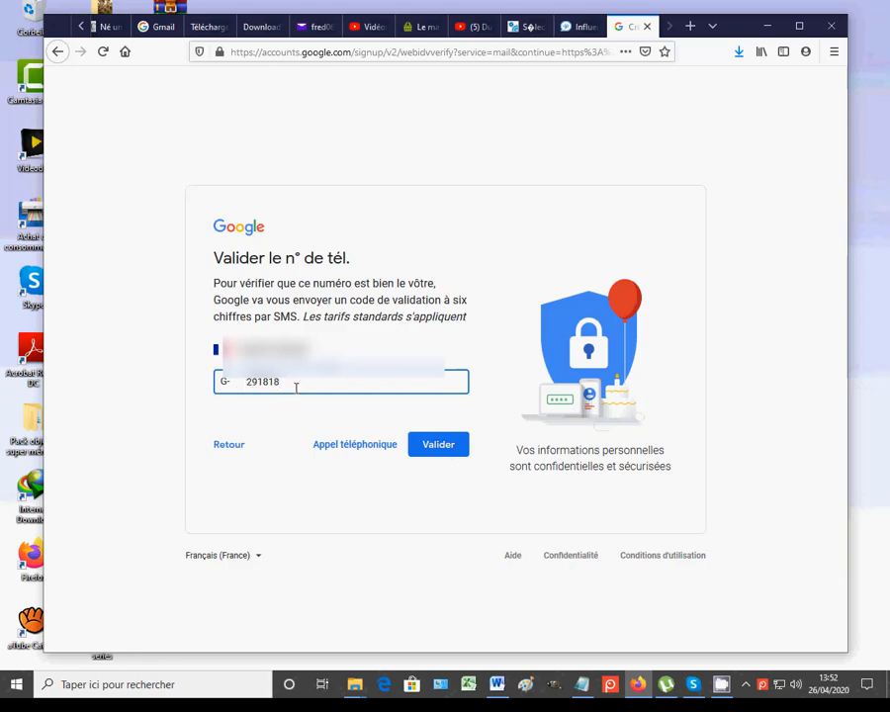
click(441, 451)
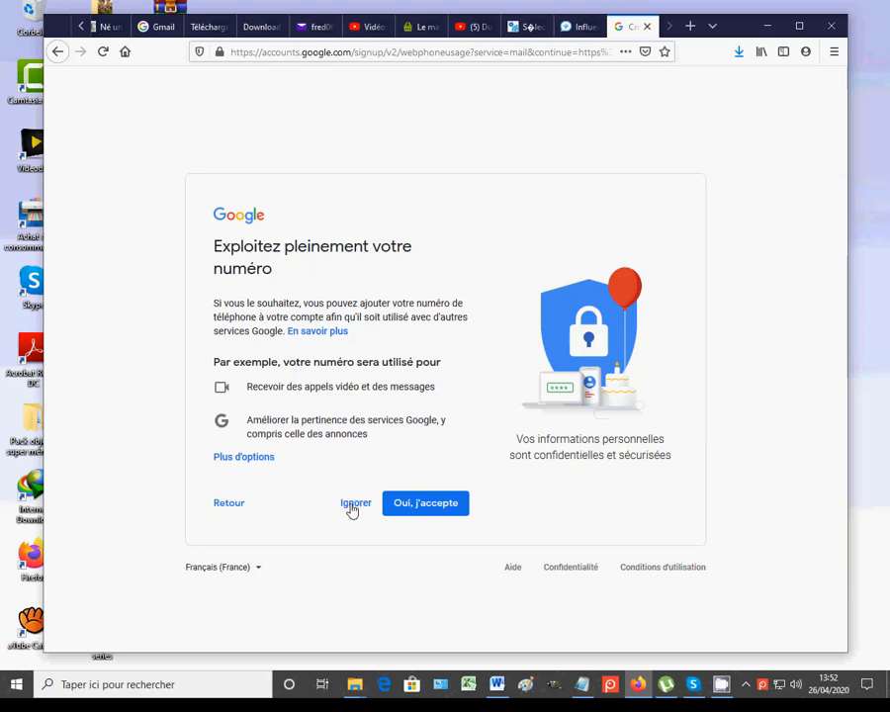
- Decline the extra phone-number uses, accept both J'accepte terms consents, and submit Créer un compte
click(354, 504)
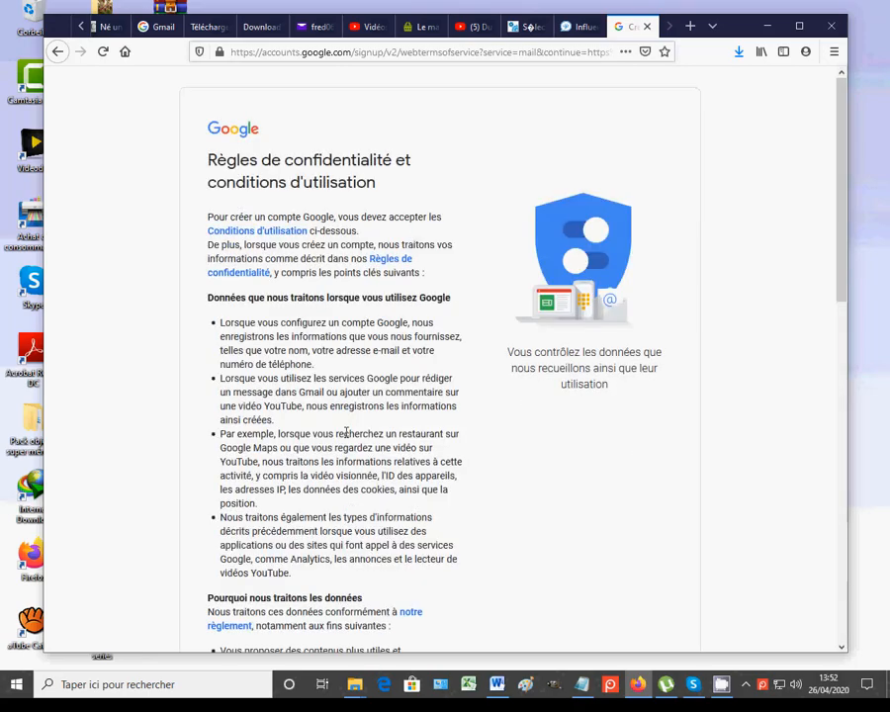
scroll(411, 214, down, 10)
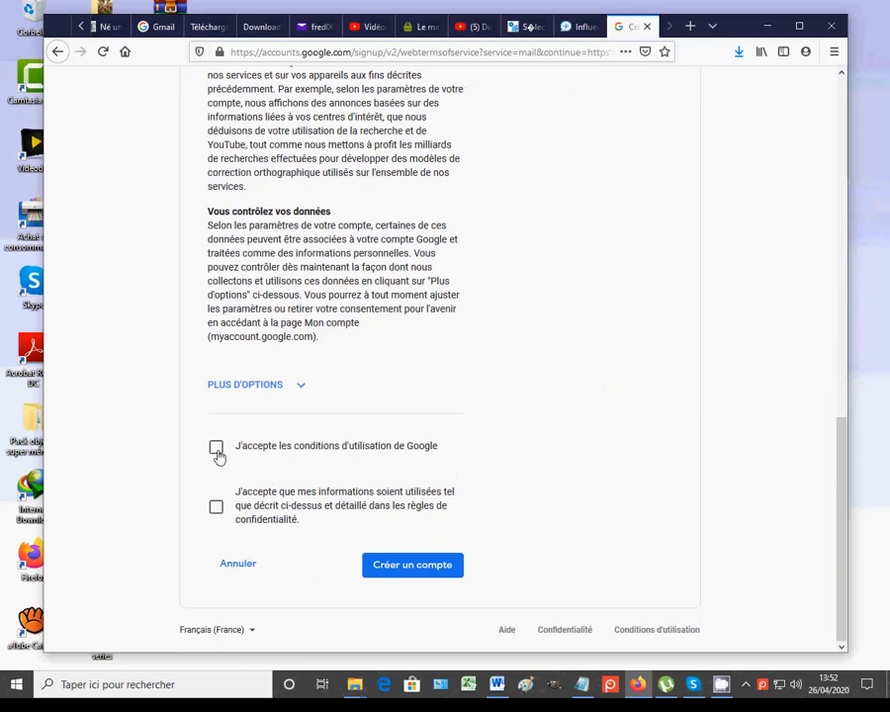
click(217, 451)
click(404, 577)
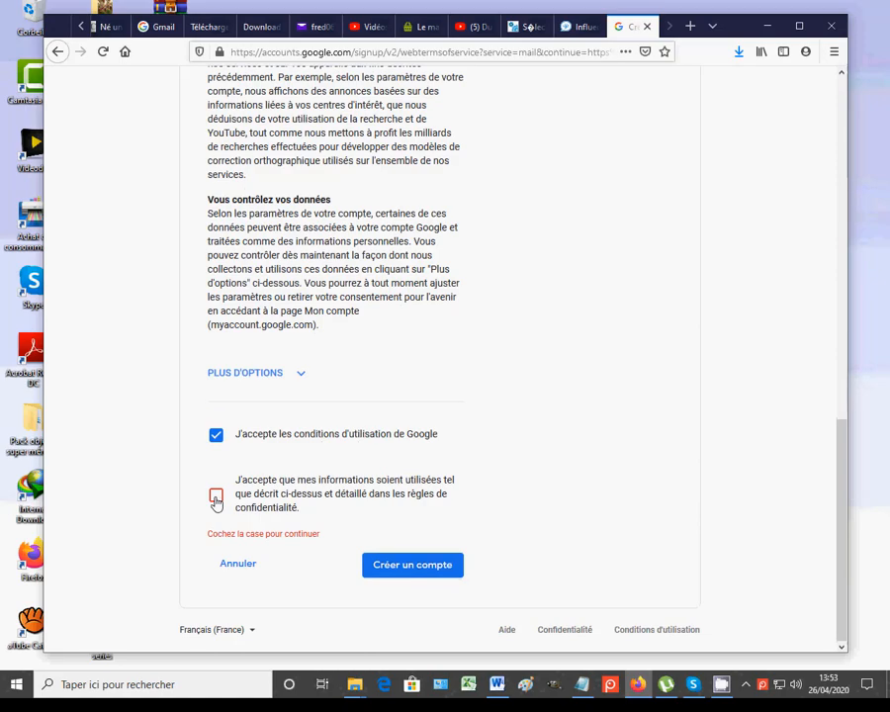
click(215, 501)
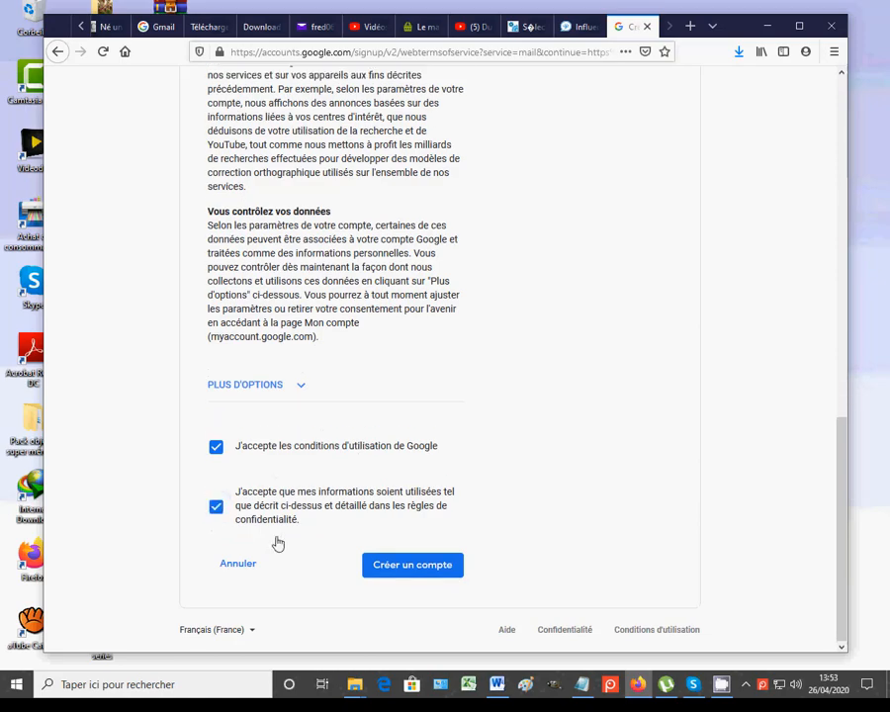
click(406, 565)
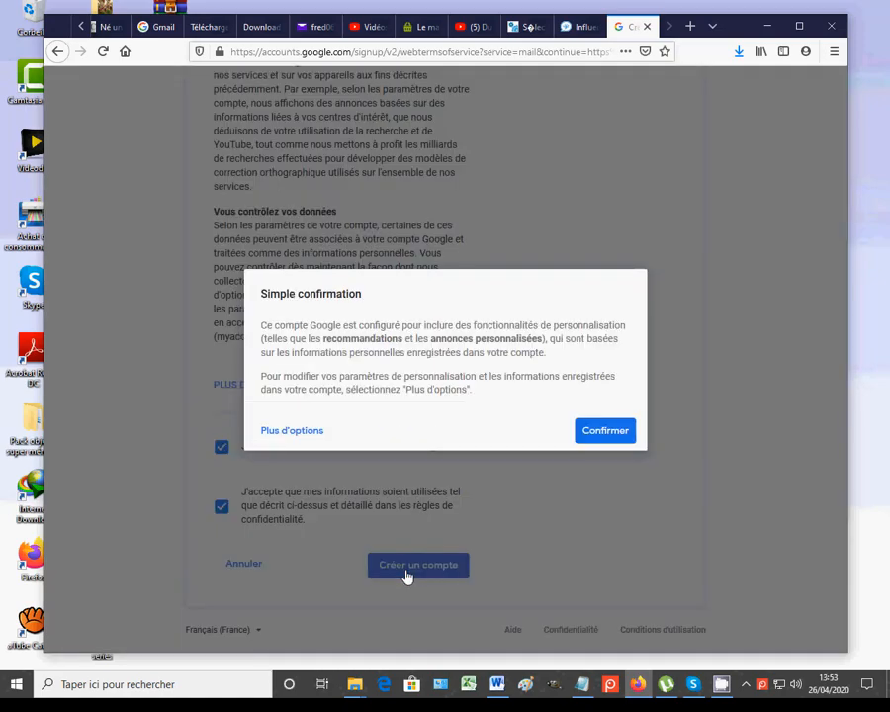
- Confirm the Simple personalisation settings to finish creating the account
click(607, 435)
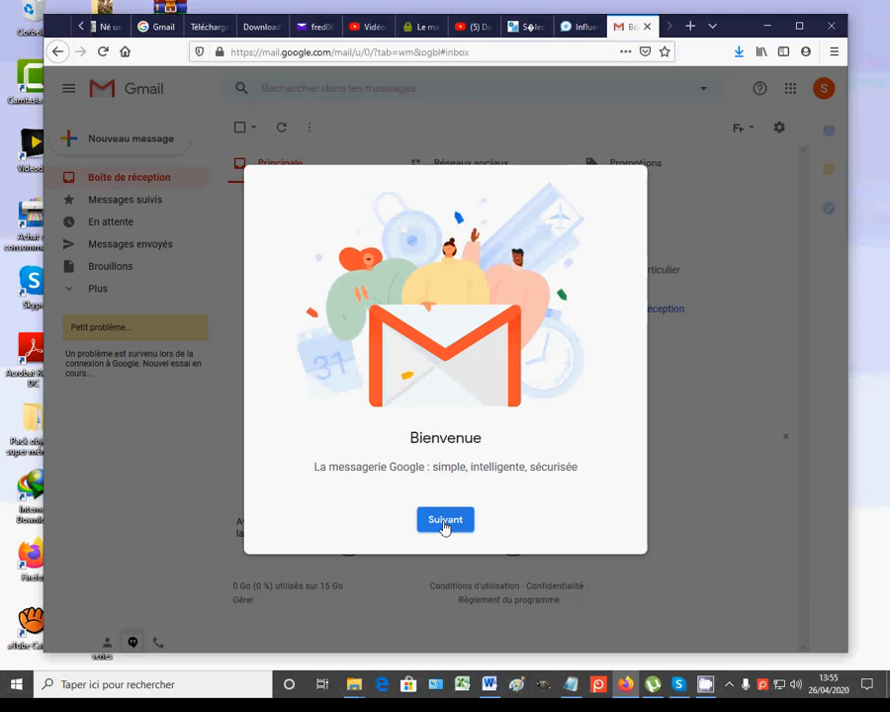
- Get past the Bienvenue welcome screen, keeping the Par défaut display density
click(444, 520)
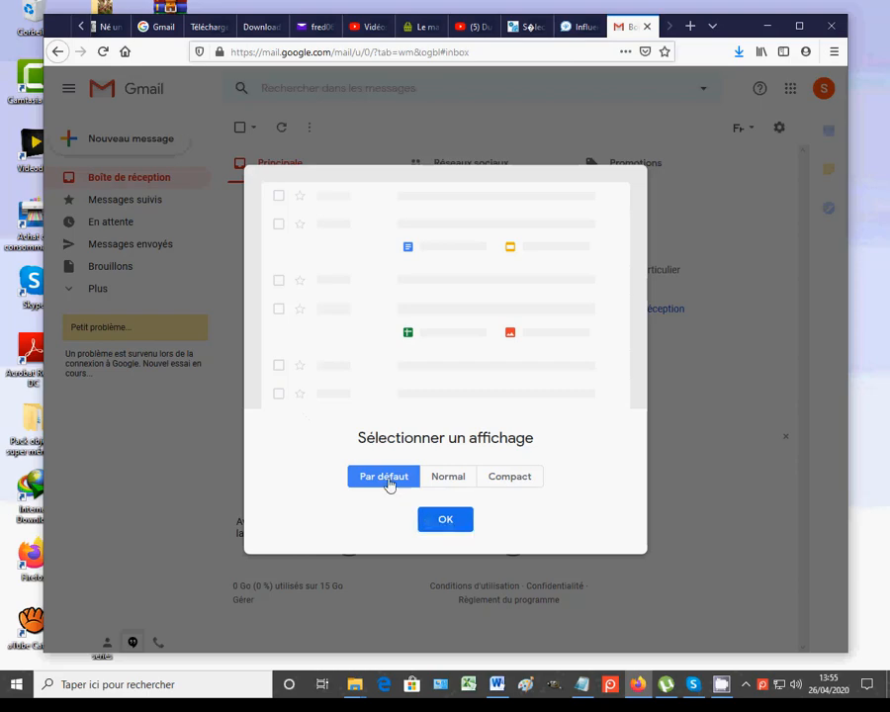
click(446, 523)
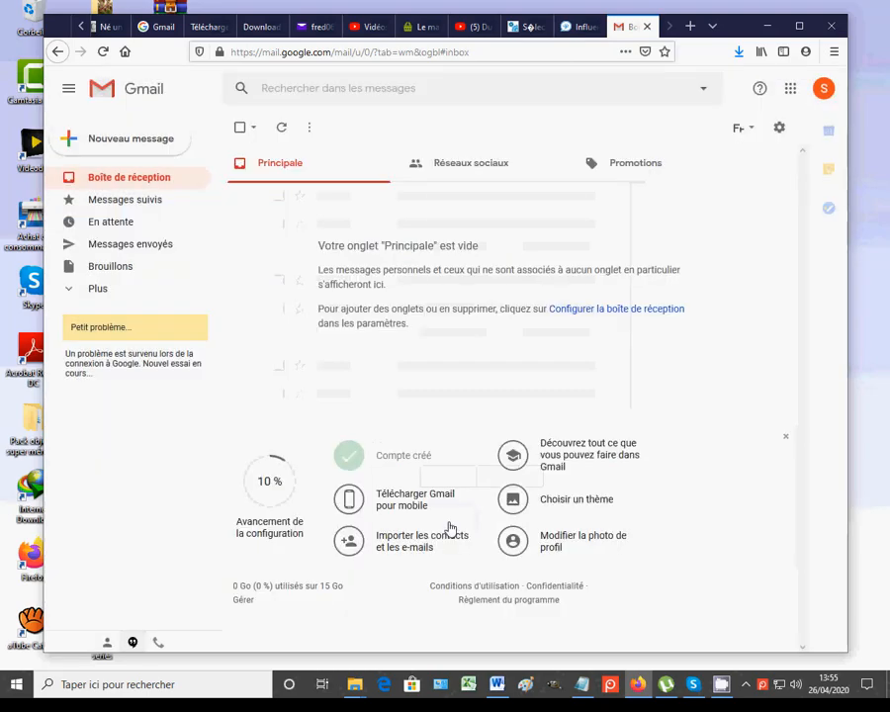